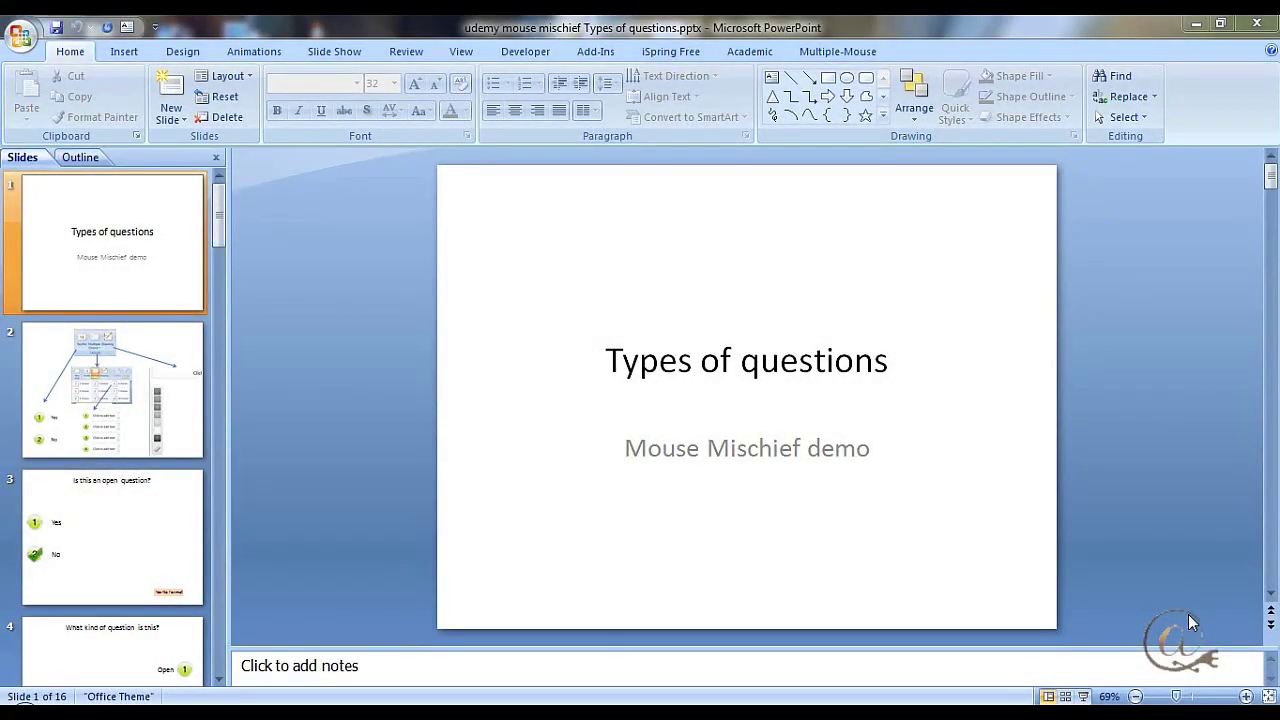
Step: Bring up the Mouse Mischief commands and view the layouts overview slide and the Yes/No question slide
left_click(838, 52)
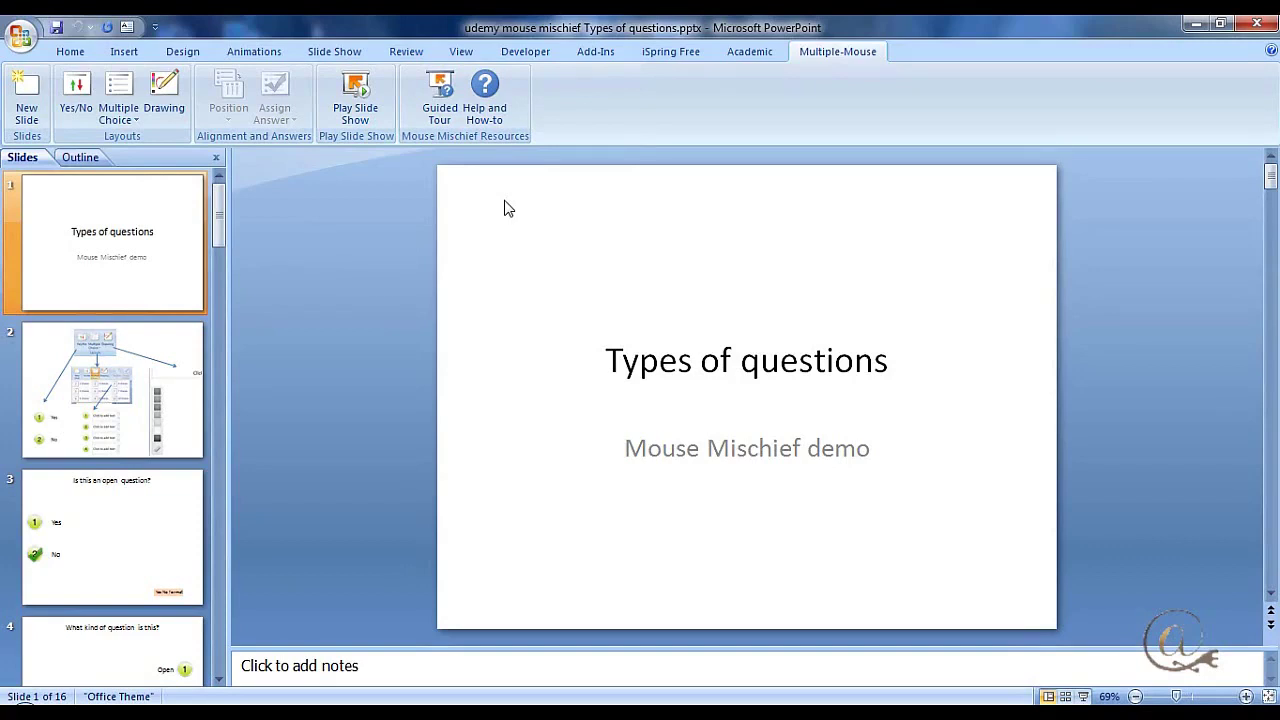
left_click(162, 334)
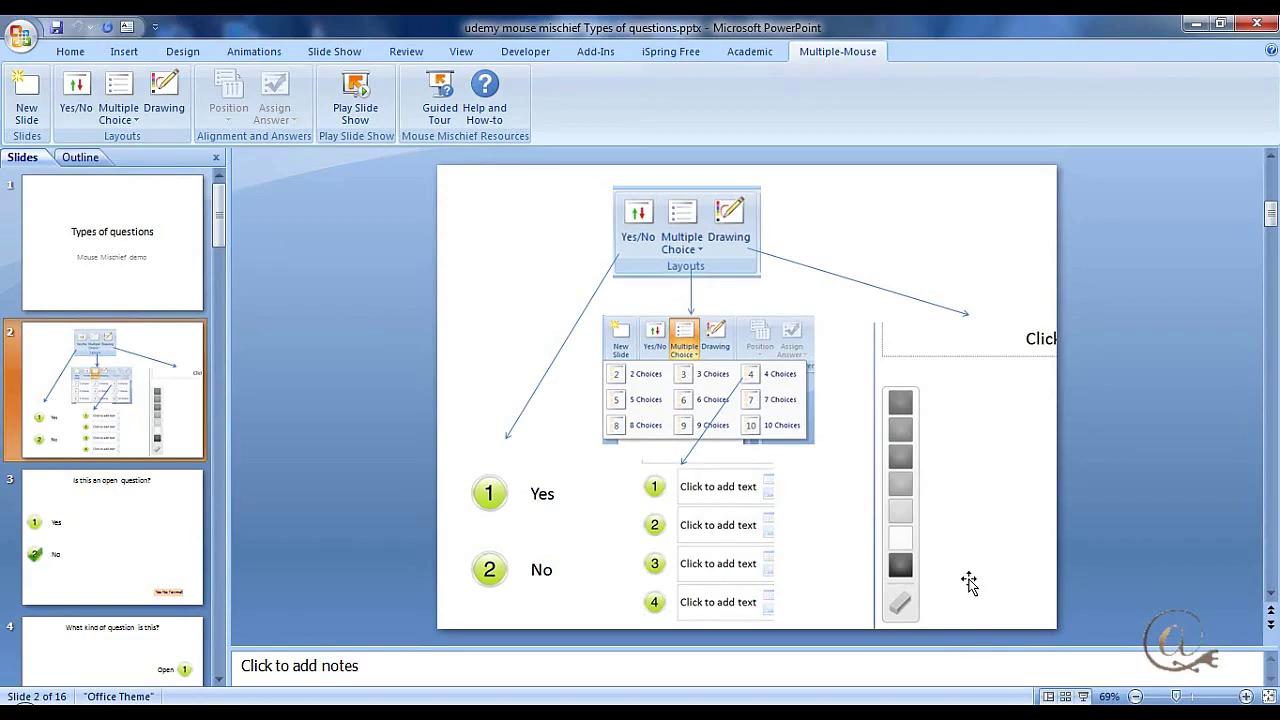
left_click(163, 540)
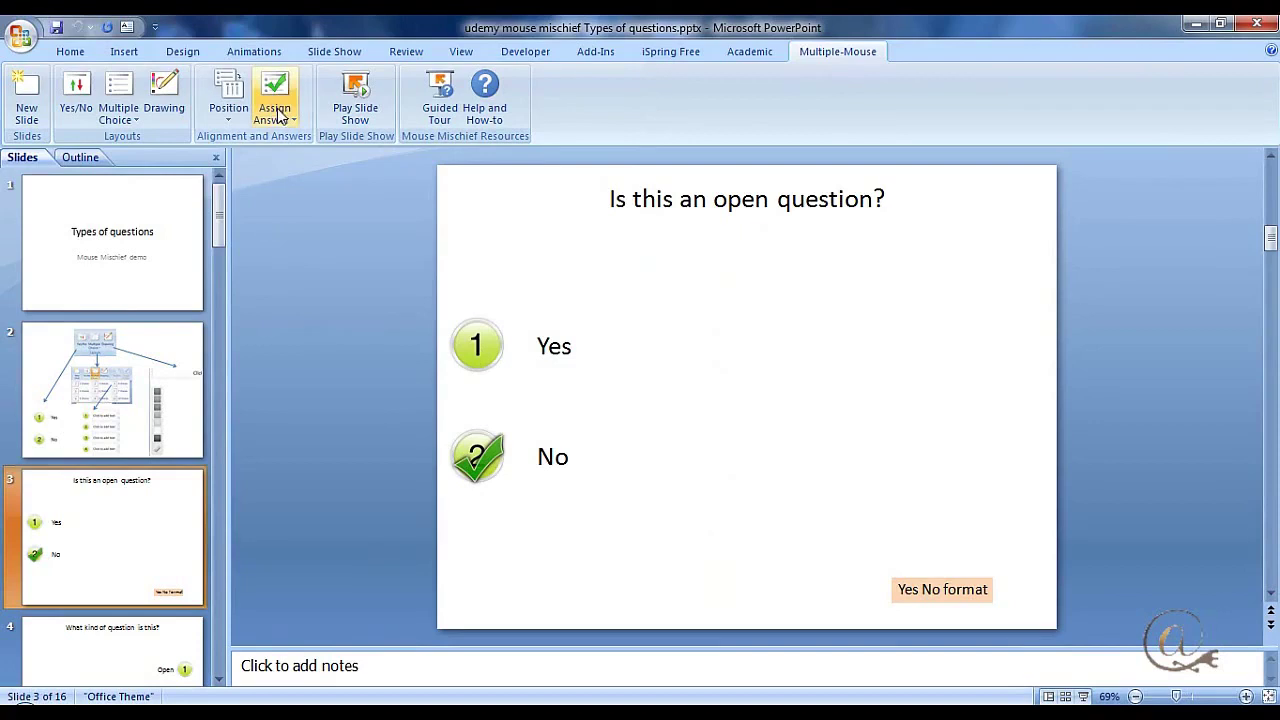
Step: Reassign the correct answer on the "Is this an open question?" slide, ending with answer 2
left_click(292, 119)
left_click(256, 165)
left_click(288, 120)
left_click(257, 179)
Step: Examine the multiple-choice question slides from "What kind of question is this?" through the helicopter picture question
left_click(137, 666)
left_click(169, 546)
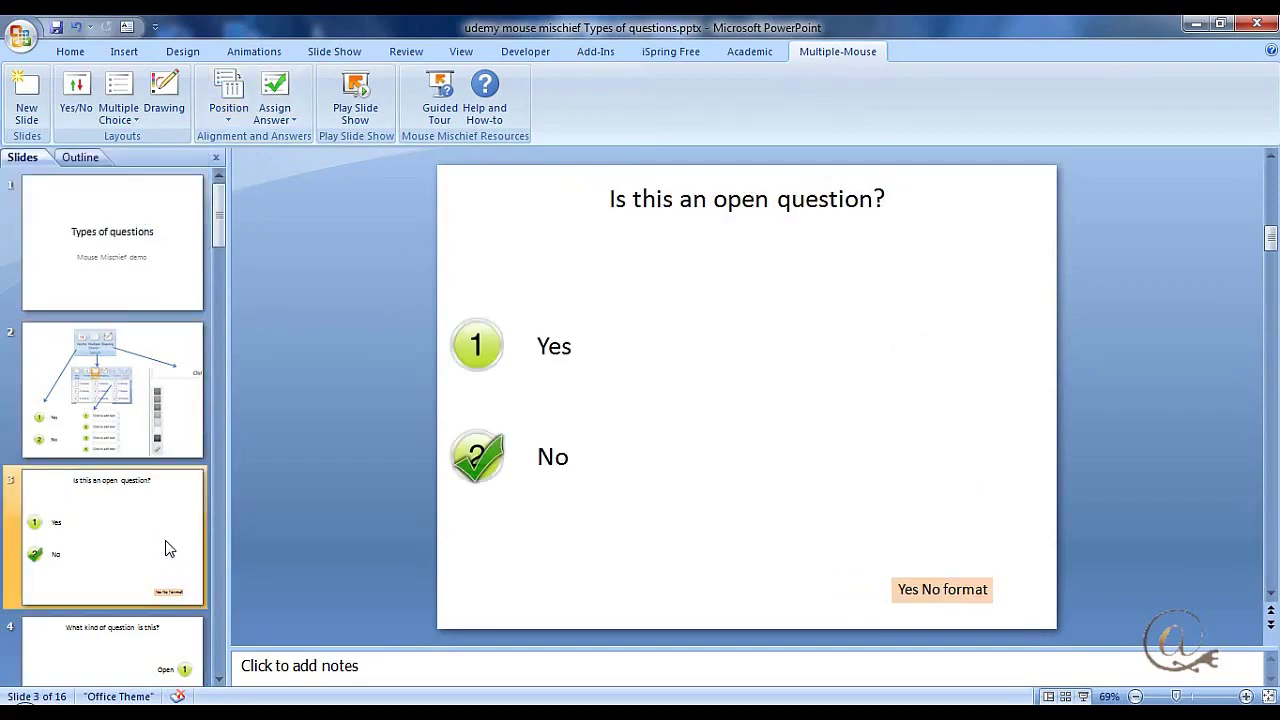
left_click(57, 651)
scroll(211, 272, "down", 1)
left_click(219, 679)
left_click(219, 679)
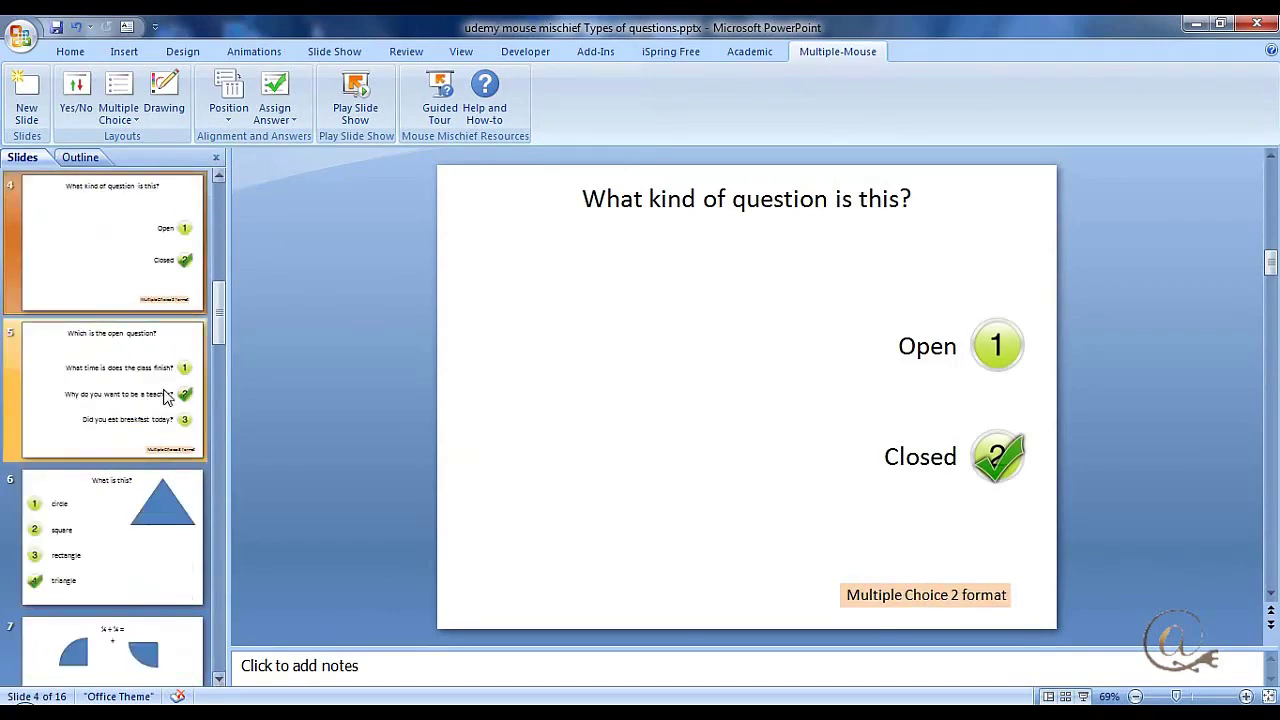
left_click(151, 580)
left_click_drag(217, 340, 211, 400)
left_click(180, 415)
left_click(142, 532)
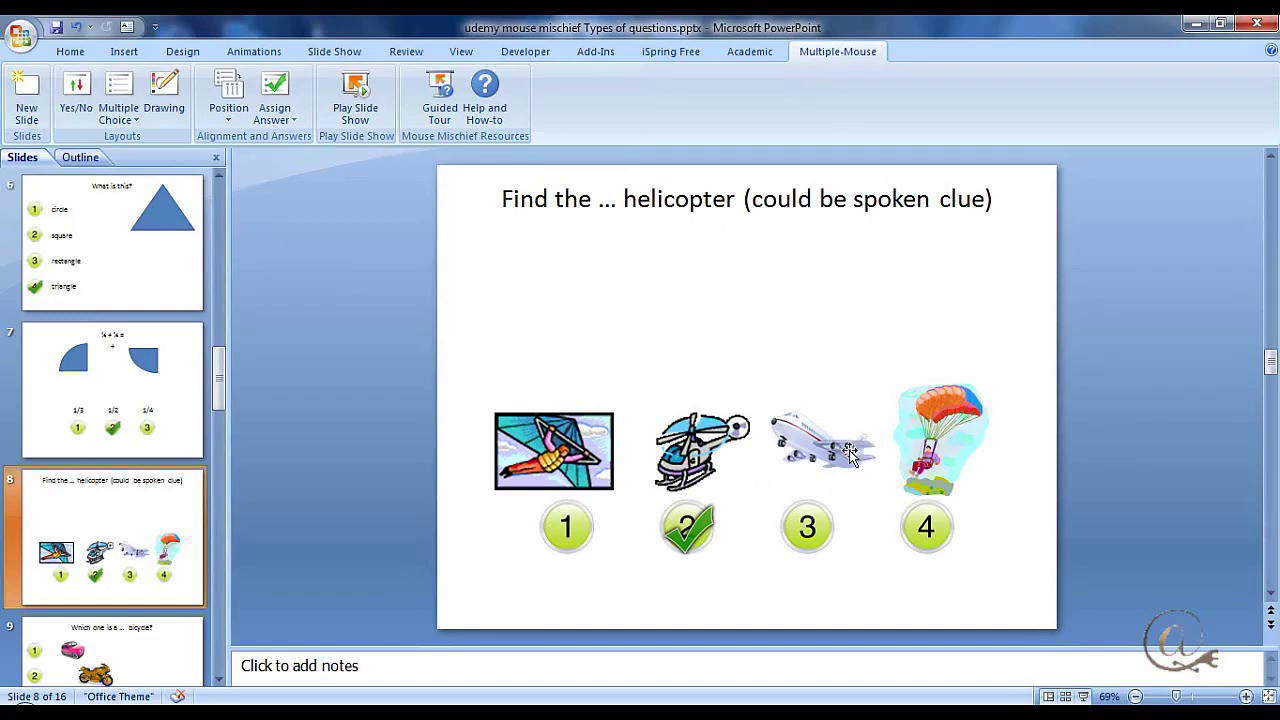
Step: Examine the question slides that follow the helicopter one, starting with the bicycle question
left_click(180, 684)
left_click(218, 609)
left_click(130, 550)
left_click(155, 680)
scroll(595, 628, "down", 1)
left_click(158, 416)
Step: Play the multiple-mouse slide show and advance past the Yes/No question to "What kind of question is this?"
left_click(365, 95)
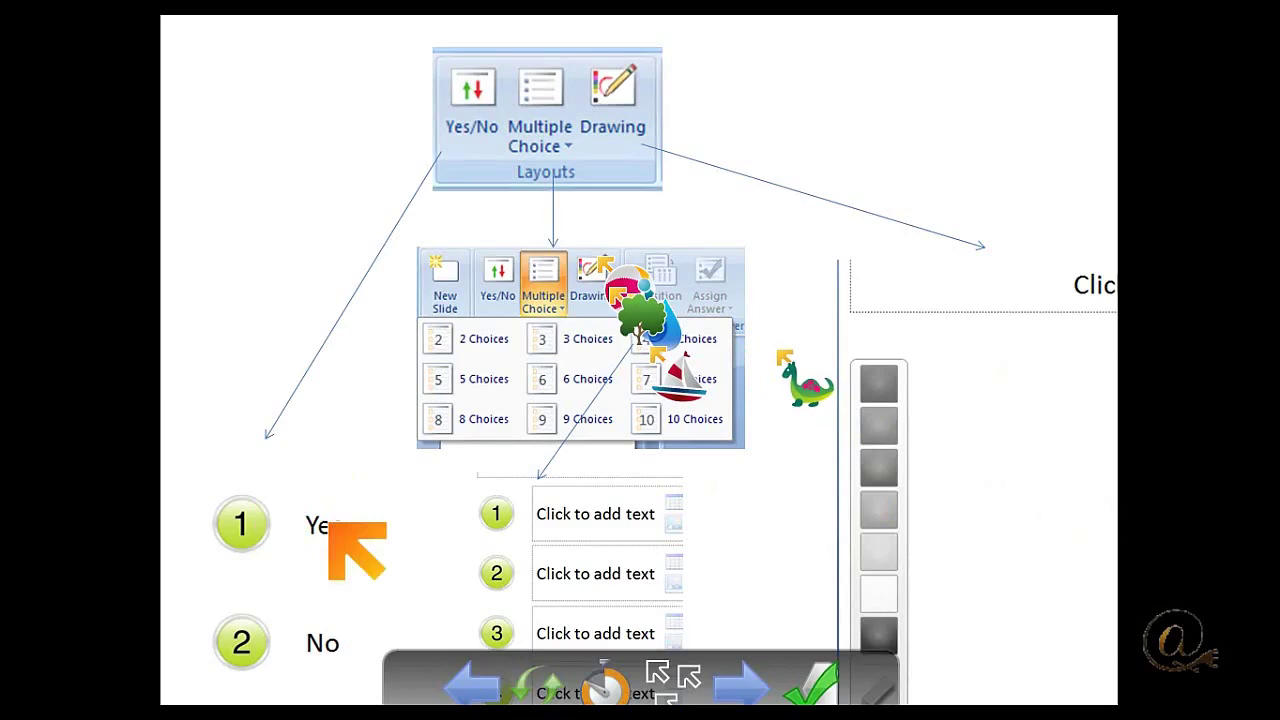
left_click(766, 531)
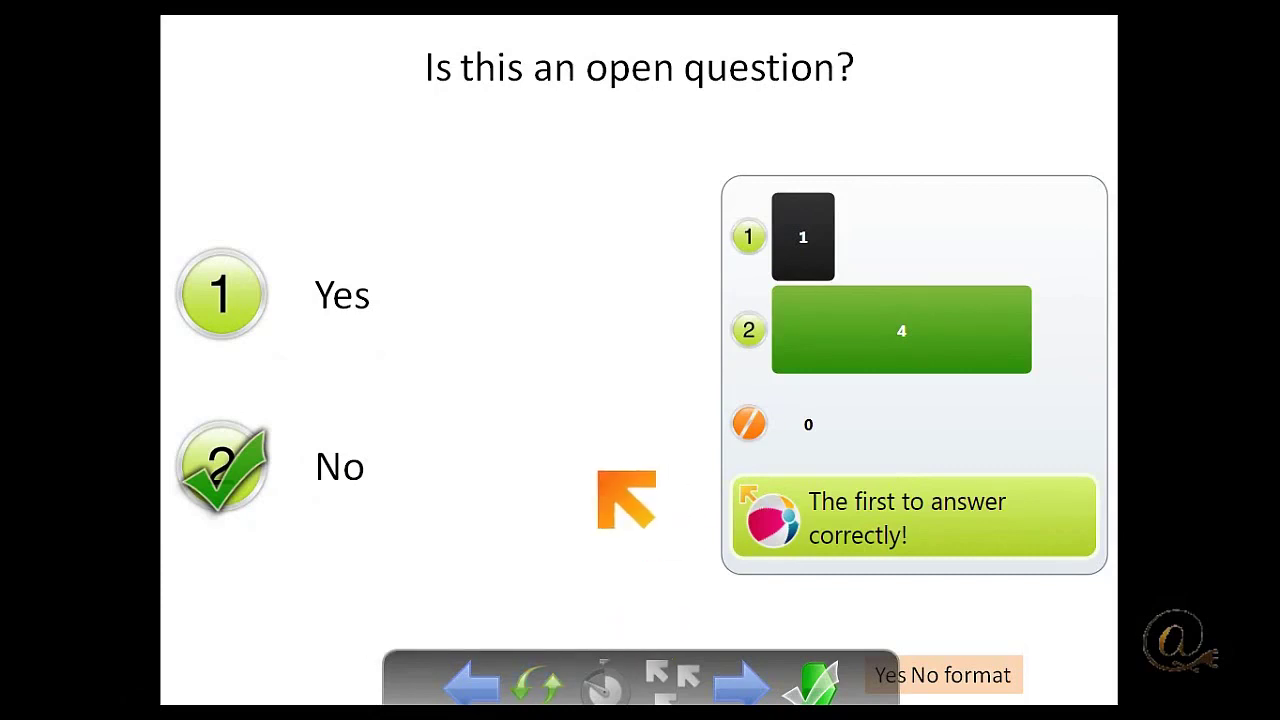
left_click(741, 685)
Step: Answer "What kind of question is this?" with Closed using the different mouse pointers, and show and hide the results
left_click(1033, 468)
left_click(1025, 458)
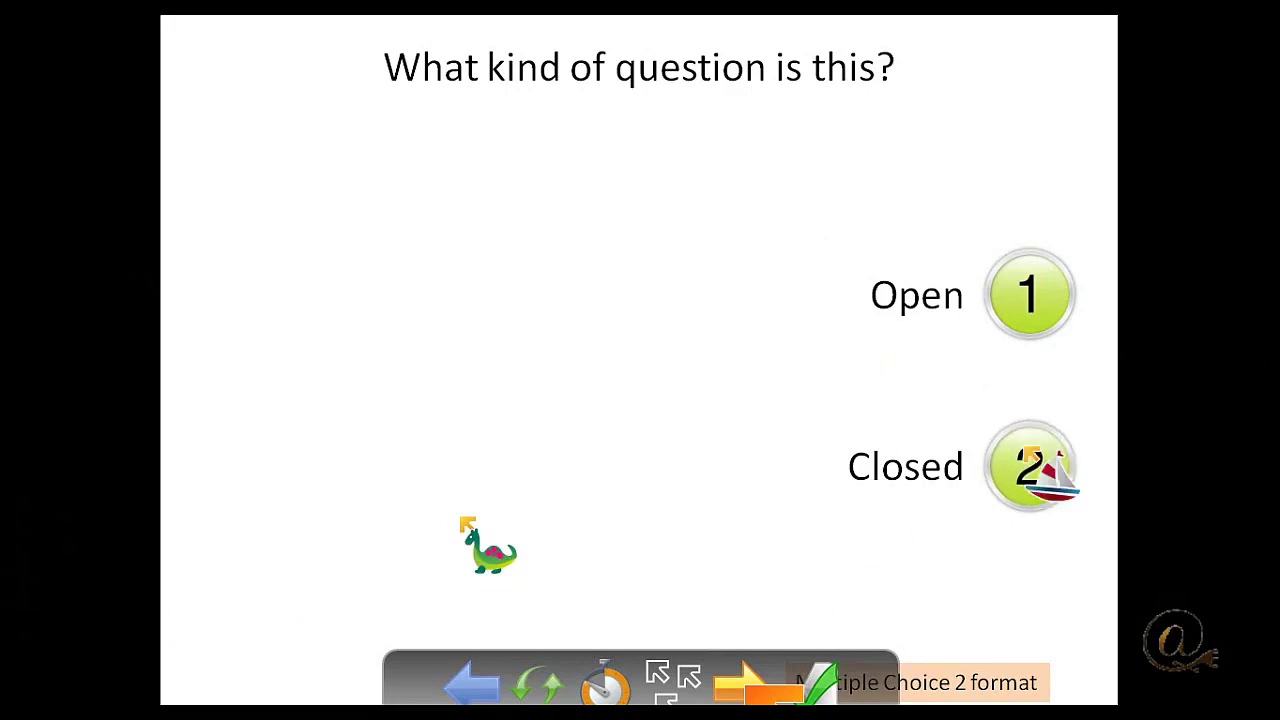
left_click(1068, 458)
left_click(1034, 504)
left_click(812, 683)
left_click(812, 683)
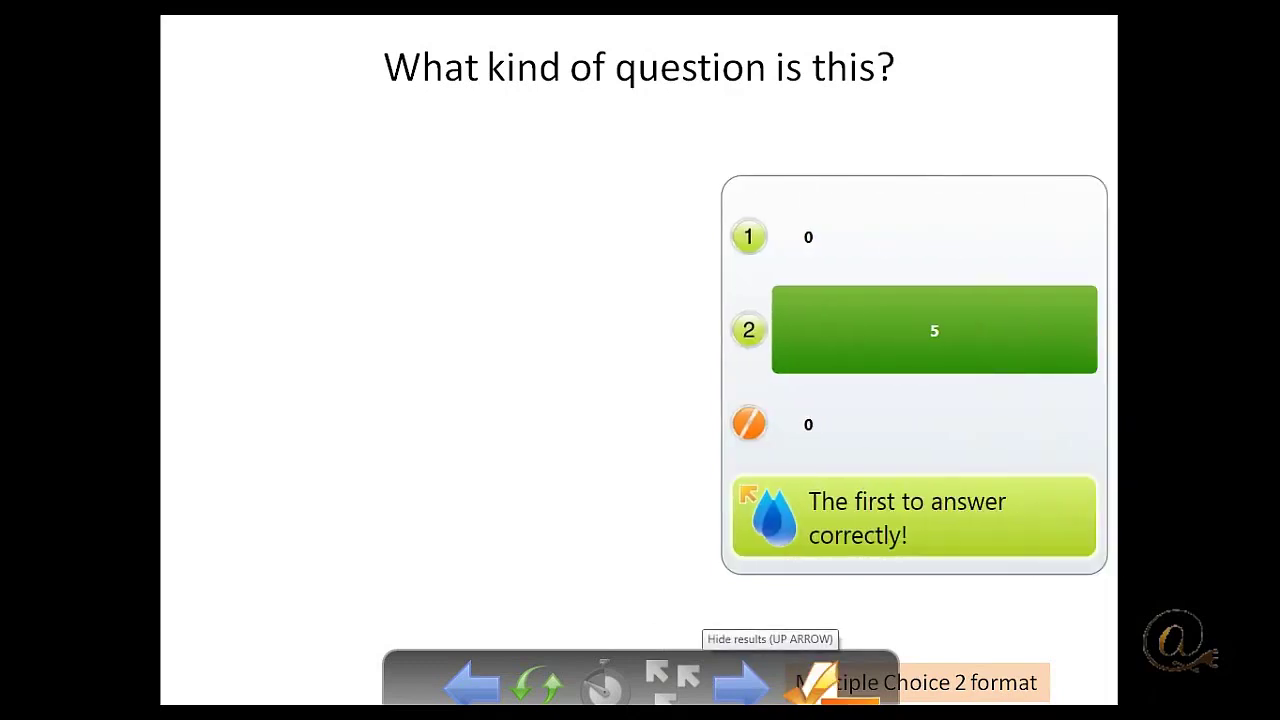
left_click(812, 683)
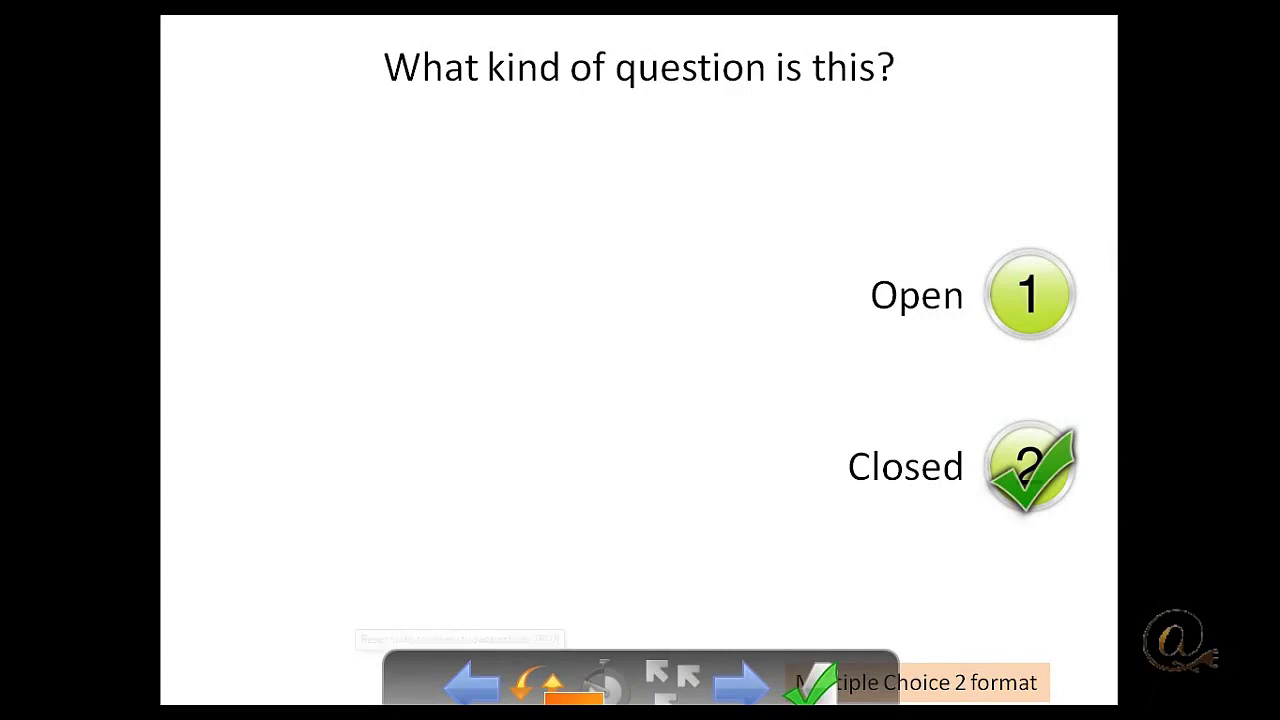
Step: Reset the question slide to clear the student answers and move the show on to the word search slide
left_click(540, 685)
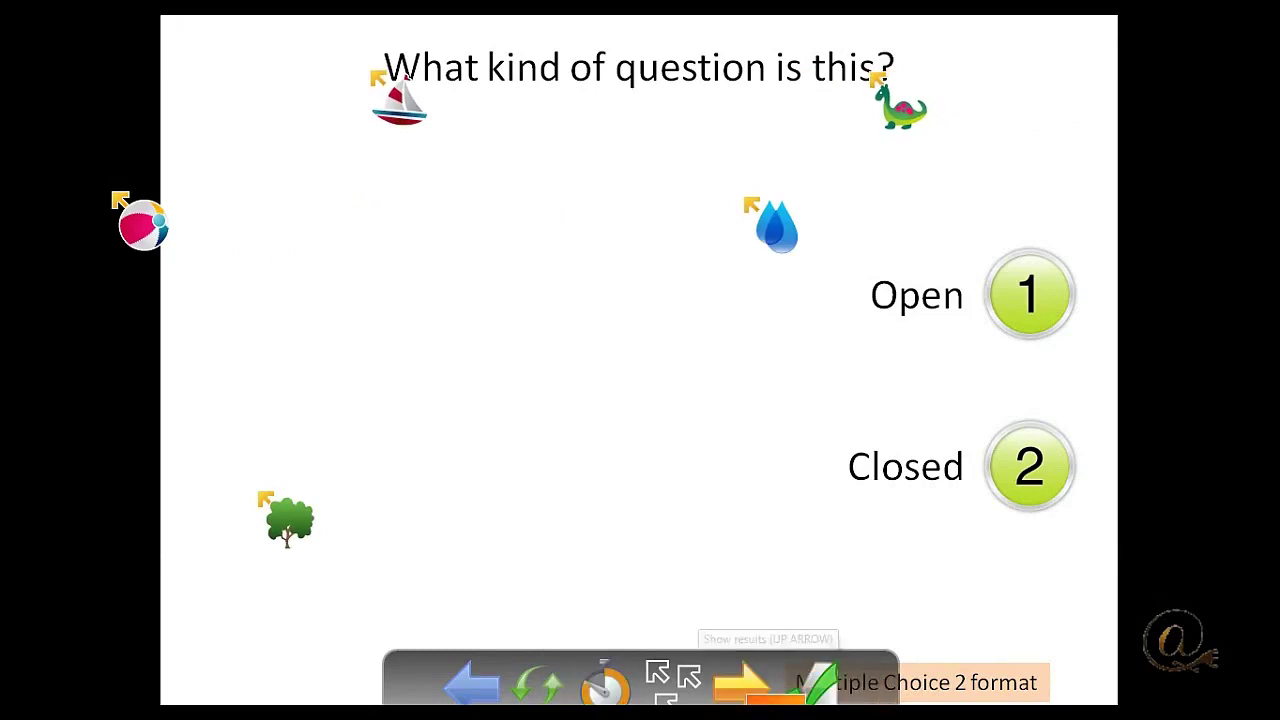
left_click(700, 688)
left_click(690, 688)
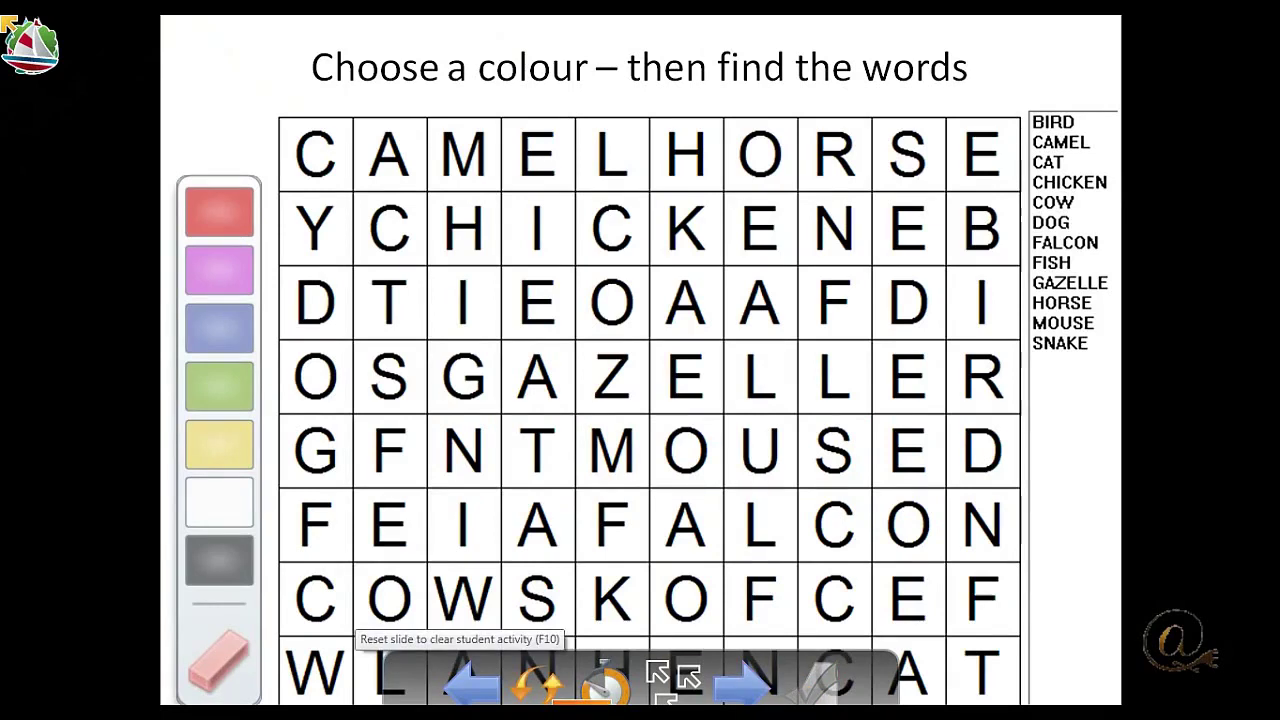
Step: Circle HORSE, CHICKEN and GAZELLE in the word search grid in different colours, and cross HORSE off the word list
mouse_move(686, 128)
left_mouse_down()
mouse_move(1003, 162)
mouse_move(1010, 192)
mouse_move(800, 185)
mouse_move(665, 155)
mouse_move(700, 115)
left_mouse_up()
left_click_drag(1008, 307, 1098, 300)
mouse_move(376, 208)
left_mouse_down()
mouse_move(666, 297)
mouse_move(823, 217)
mouse_move(474, 171)
mouse_move(433, 236)
left_mouse_up()
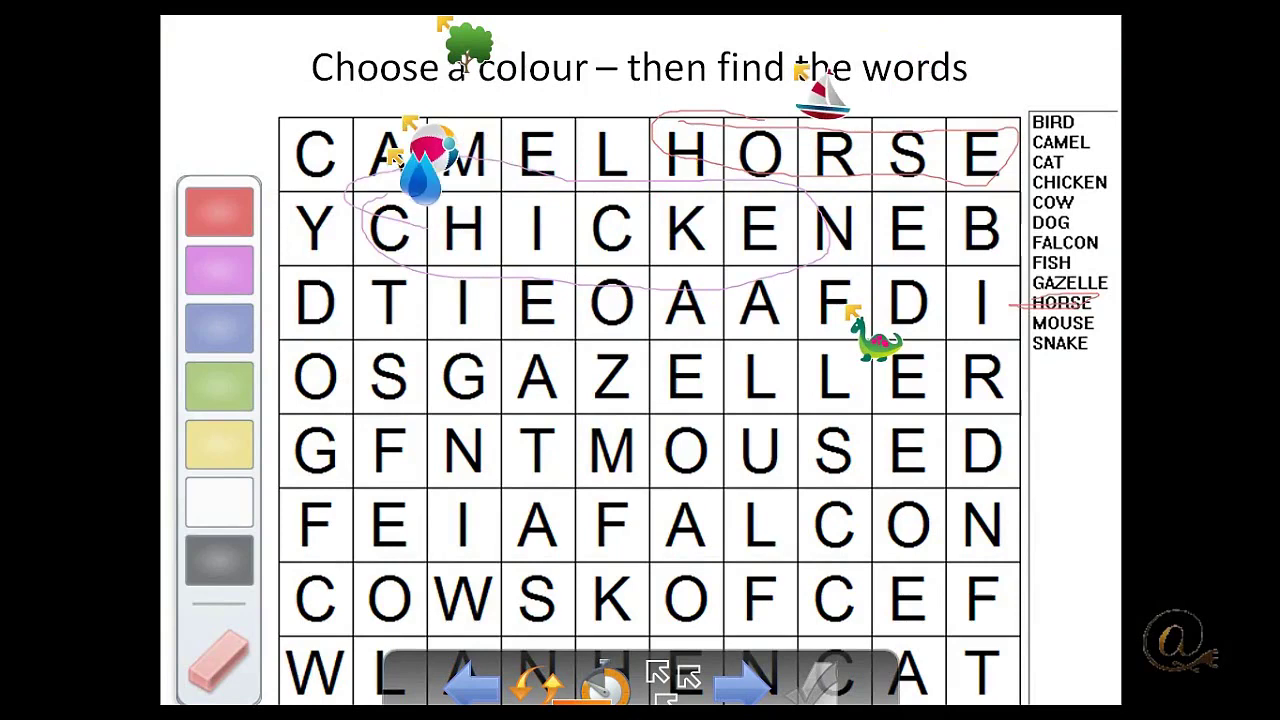
mouse_move(455, 400)
left_mouse_down()
mouse_move(514, 411)
mouse_move(889, 383)
mouse_move(570, 352)
mouse_move(511, 409)
left_mouse_up()
mouse_move(578, 357)
left_mouse_down()
mouse_move(531, 423)
mouse_move(871, 374)
mouse_move(563, 357)
mouse_move(536, 368)
left_mouse_up()
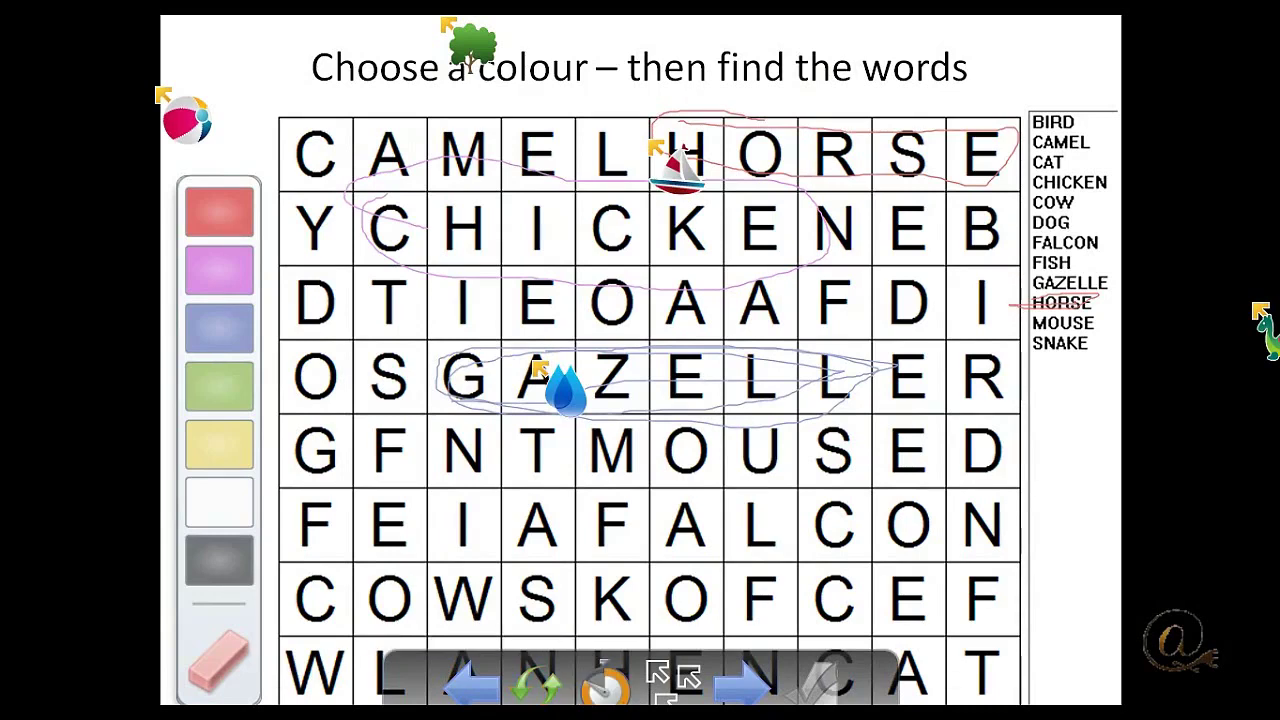
Step: Advance past the word search answer, answer Yes to "Did you like mouse mischief?" and move to the closing slide
left_click(742, 686)
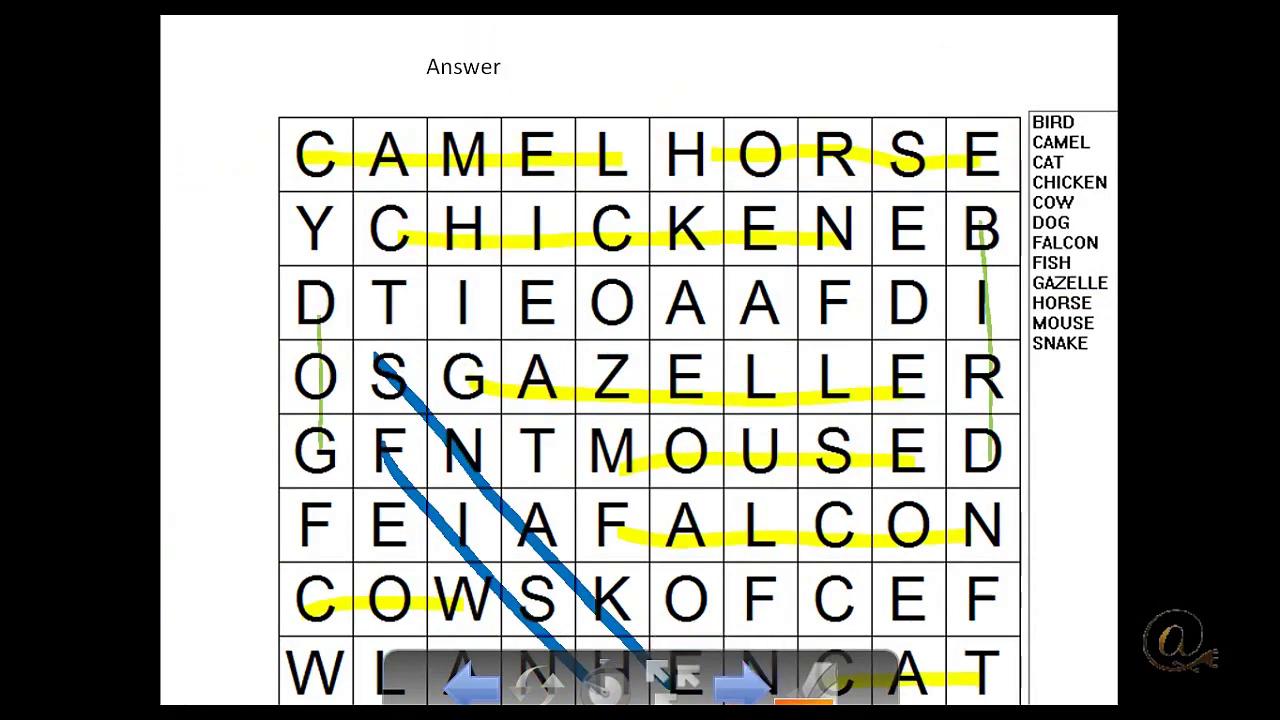
left_click(472, 686)
left_click(740, 684)
left_click(742, 684)
left_click(218, 287)
left_click(742, 685)
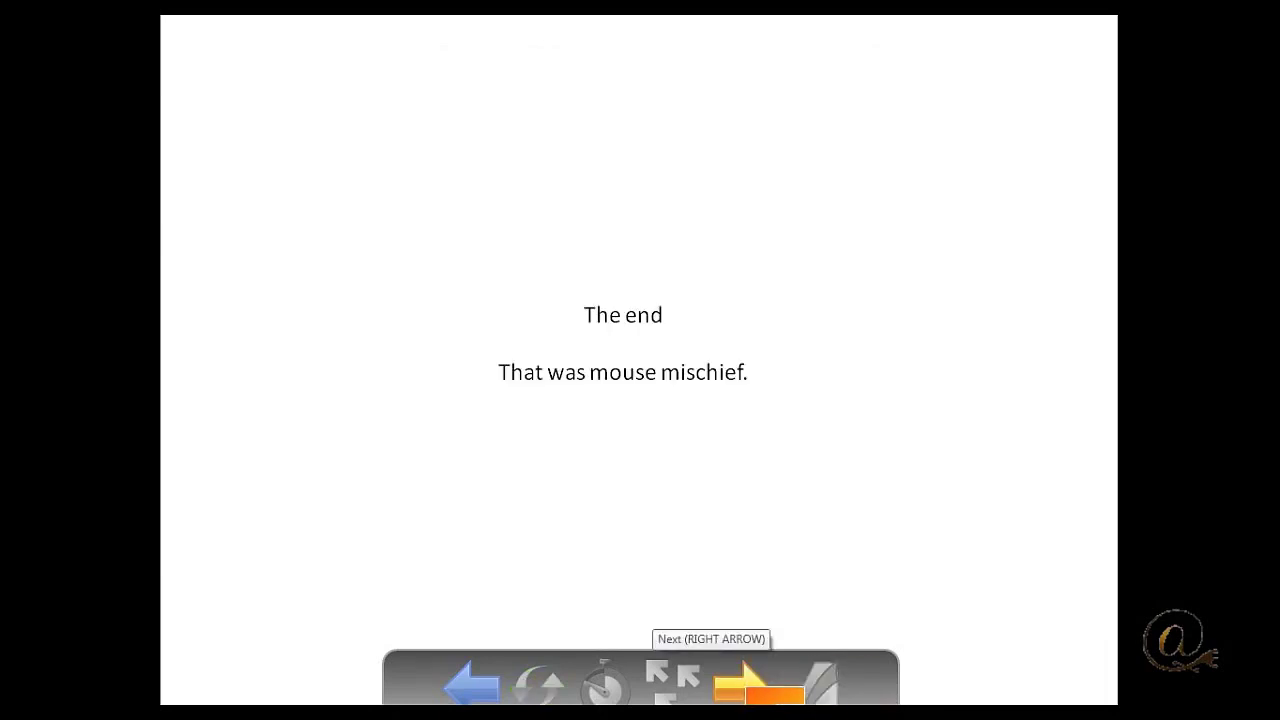
Step: End the slide show and select the closing slide at the end of the presentation
left_click(742, 685)
left_click(705, 434)
left_click_drag(220, 578, 220, 660)
left_click(105, 570)
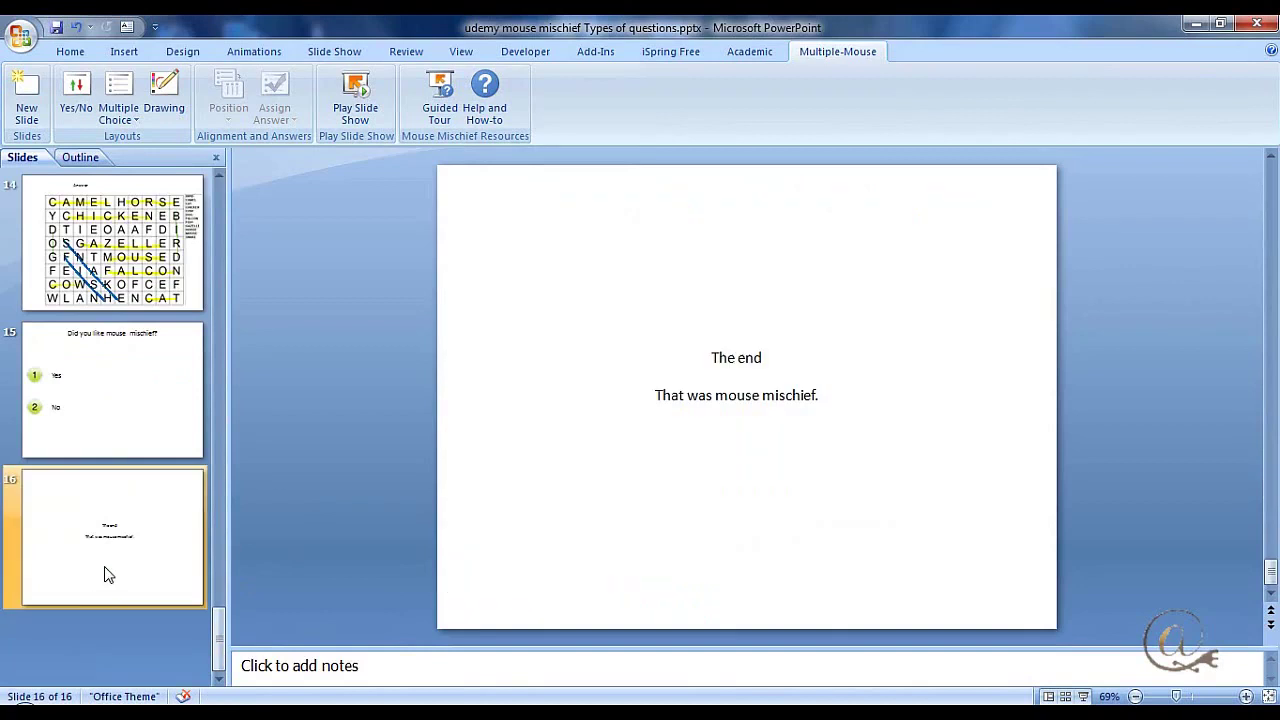
Step: Add a new slide after the closing slide with the 6 Choices multiple-choice layout, and activate its first answer placeholder
left_click(24, 86)
left_click(126, 94)
left_click(152, 185)
left_click(848, 198)
left_click(663, 258)
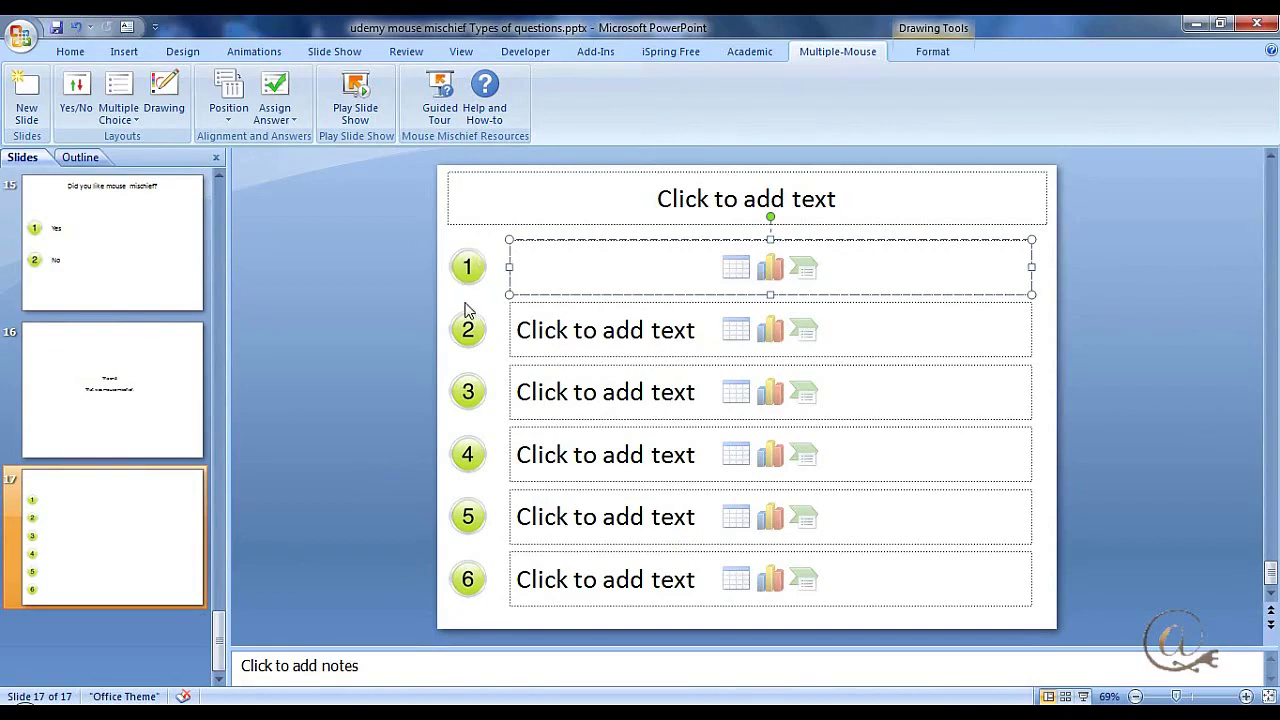